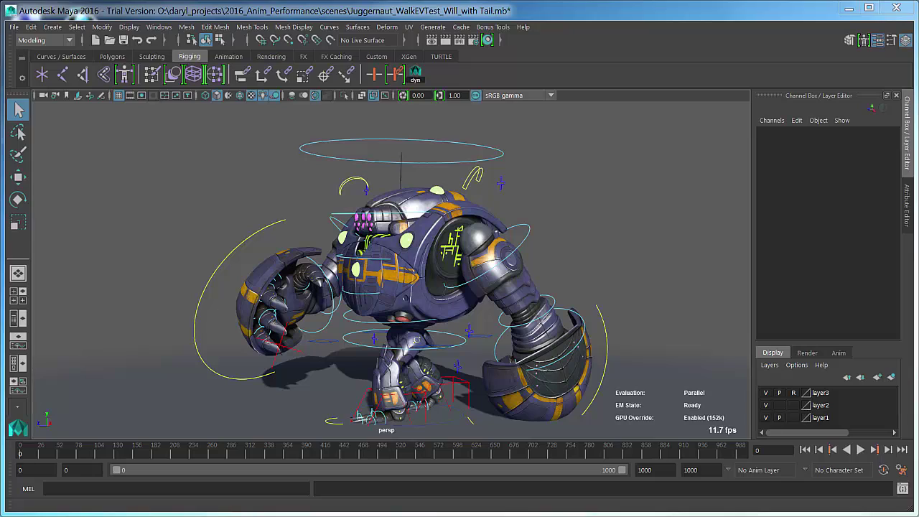
Play the robot's walk animation to check playback, then stop it.
{"action": "left_click", "coordinate": [860, 450]}
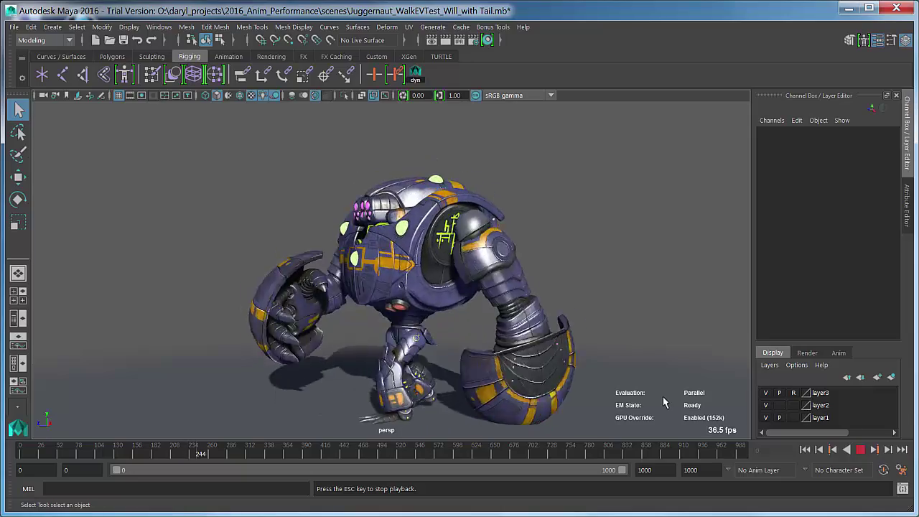
{"action": "left_click", "coordinate": [860, 449]}
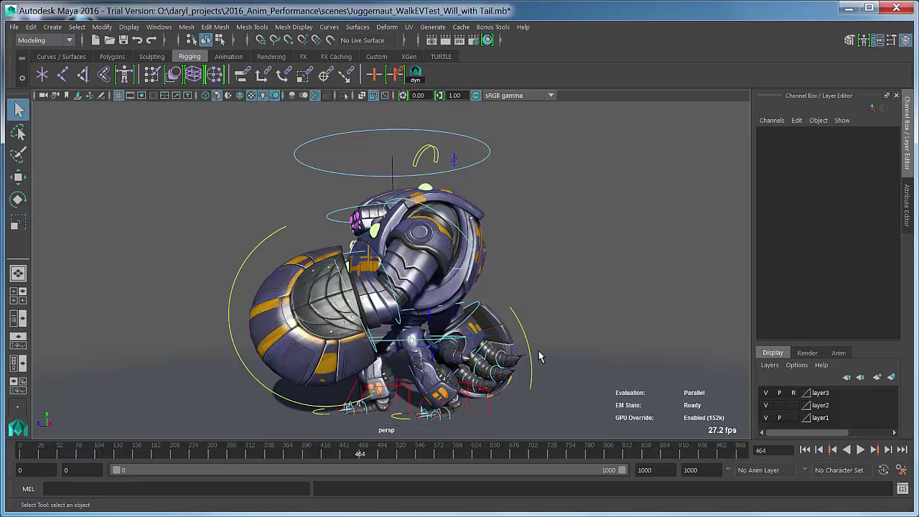
Turn on X-ray joints in the viewport and return to the start frame with the tail in close view.
{"action": "right_click_drag", "start_coordinate": [540, 357], "coordinate": [523, 228], "text": "alt"}
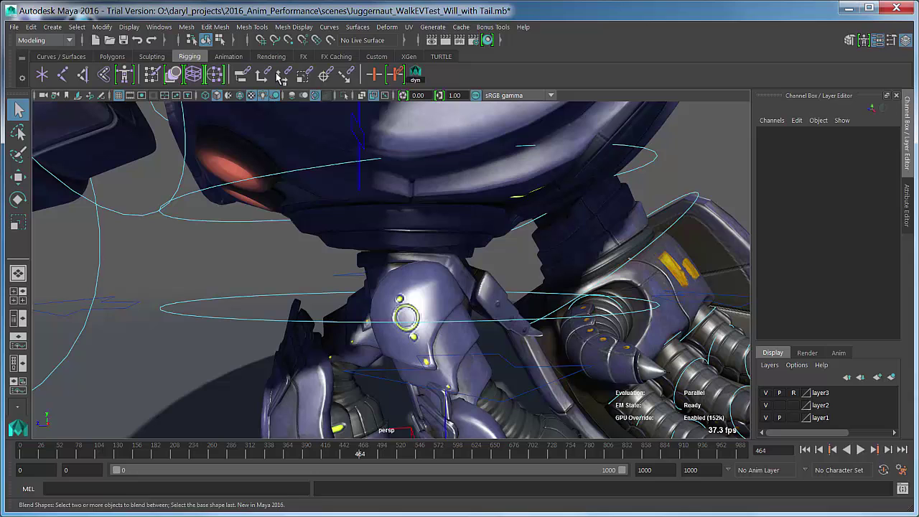
{"action": "left_click", "coordinate": [385, 94]}
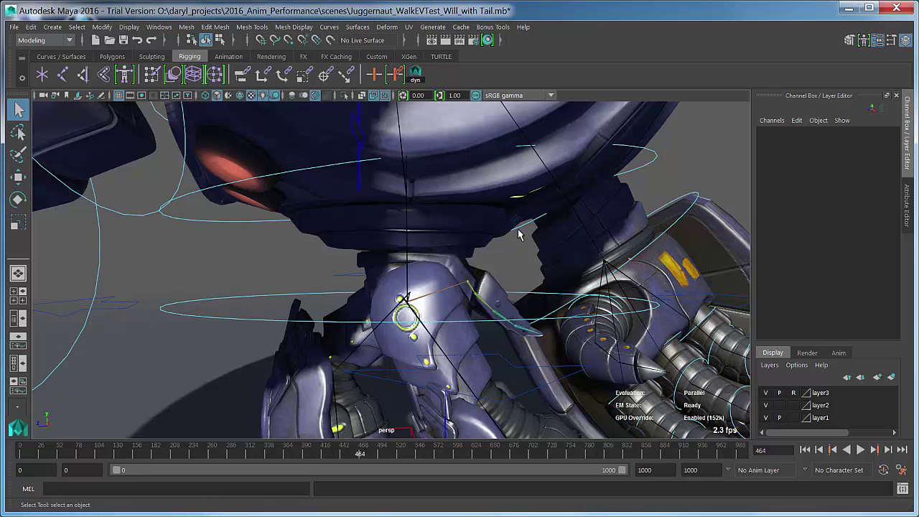
{"action": "left_click", "coordinate": [804, 450]}
{"action": "left_click_drag", "start_coordinate": [548, 353], "coordinate": [498, 347], "text": "alt"}
{"action": "middle_click_drag", "start_coordinate": [498, 347], "coordinate": [435, 318], "text": "alt"}
{"action": "right_click_drag", "start_coordinate": [435, 319], "coordinate": [629, 316], "text": "alt"}
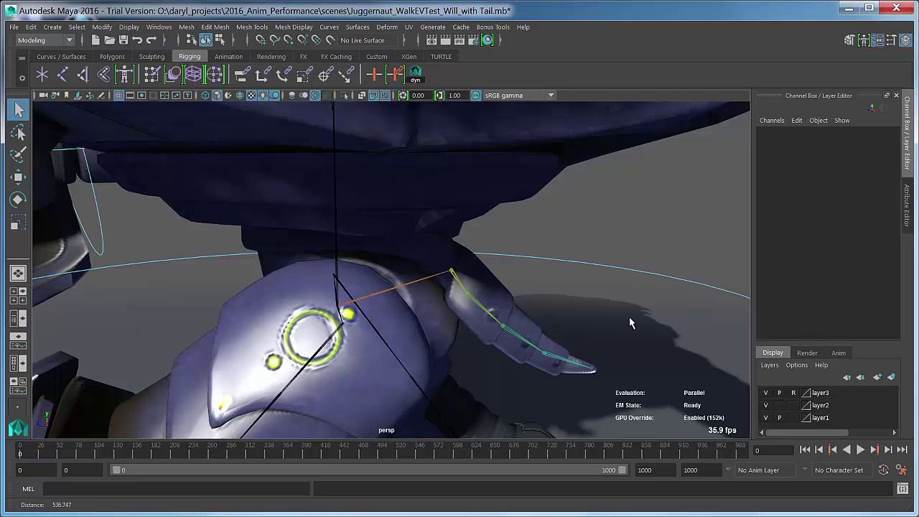
{"action": "left_click_drag", "start_coordinate": [629, 316], "coordinate": [522, 295], "text": "alt"}
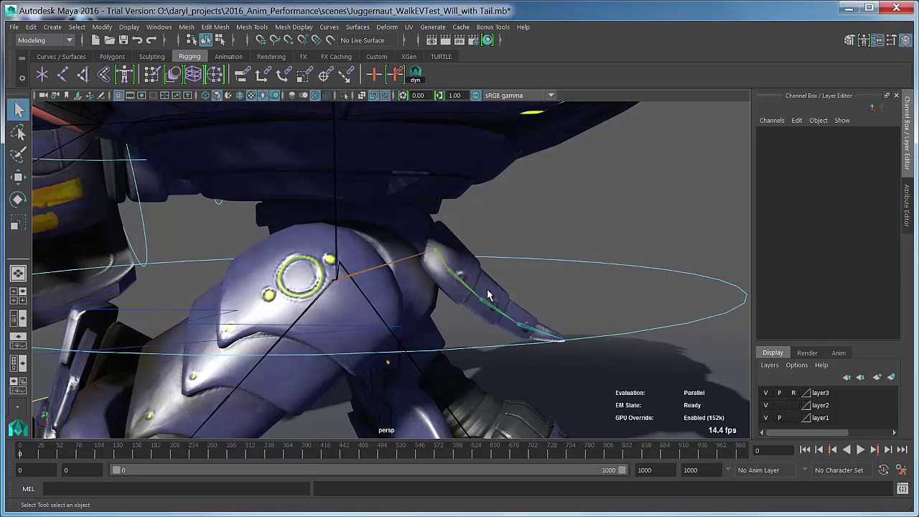
Make the tail's joint chain dynamic from root to tip as a single Hair chain with Normal stiffness falloff and Medium curve detail.
{"action": "left_click", "coordinate": [488, 291]}
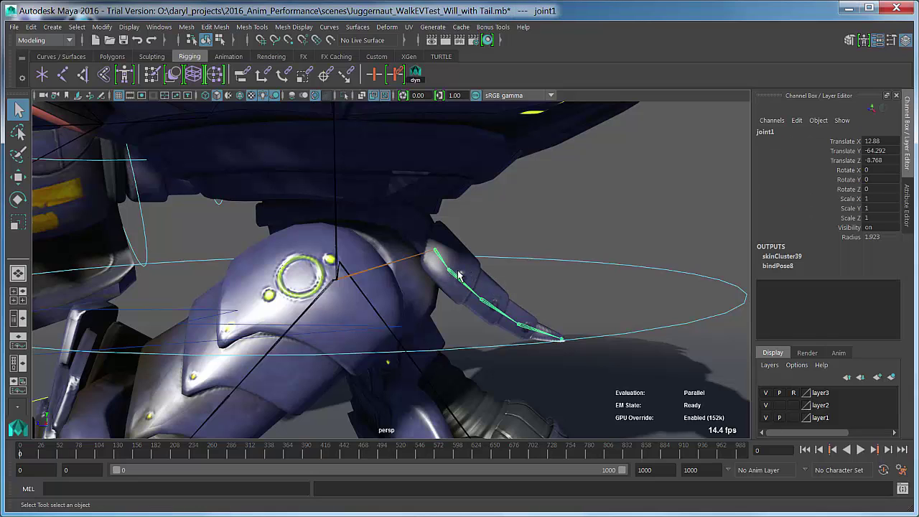
{"action": "left_click", "coordinate": [564, 343]}
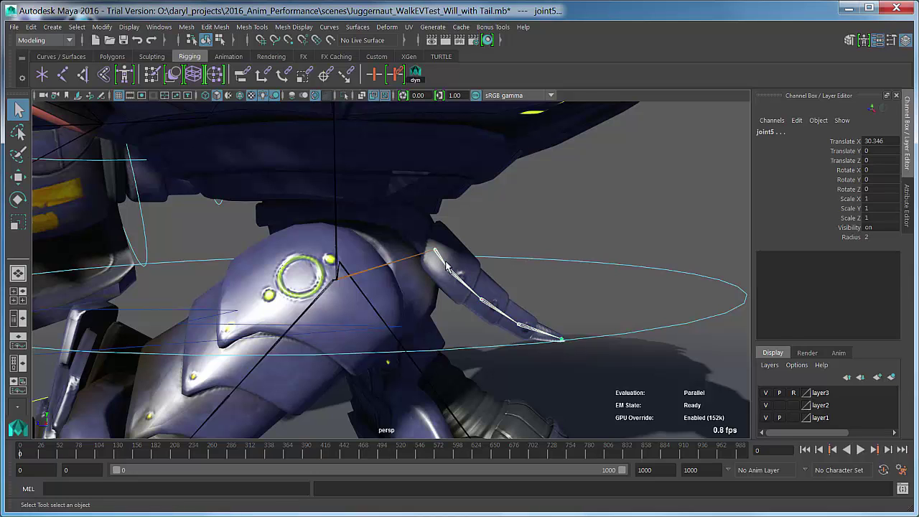
{"action": "left_click_drag", "start_coordinate": [551, 331], "coordinate": [542, 343], "text": "alt"}
{"action": "right_click_drag", "start_coordinate": [587, 334], "coordinate": [651, 338], "text": "alt"}
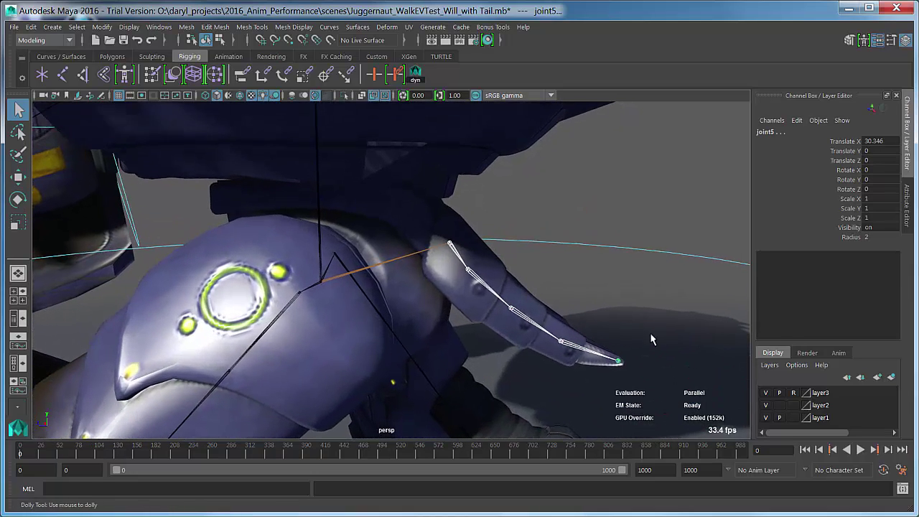
{"action": "left_click", "coordinate": [492, 27]}
{"action": "mouse_move", "coordinate": [522, 138]}
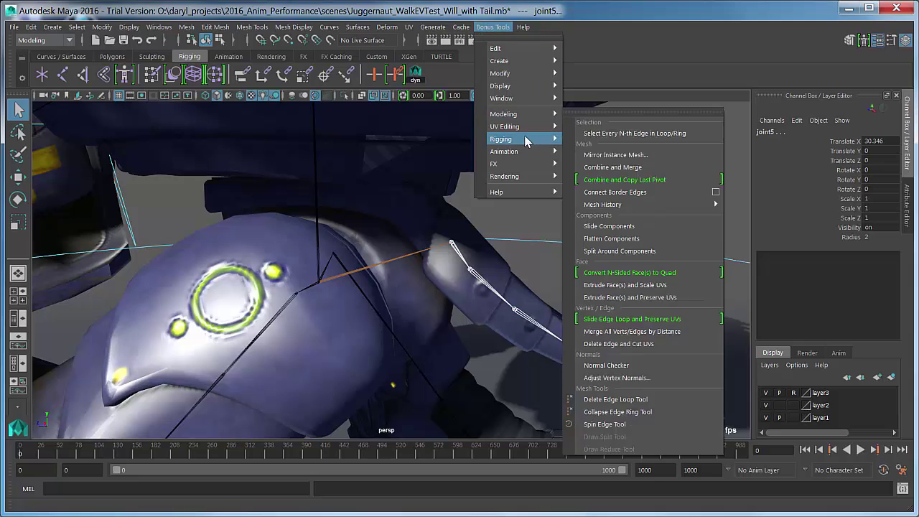
{"action": "left_click", "coordinate": [619, 336]}
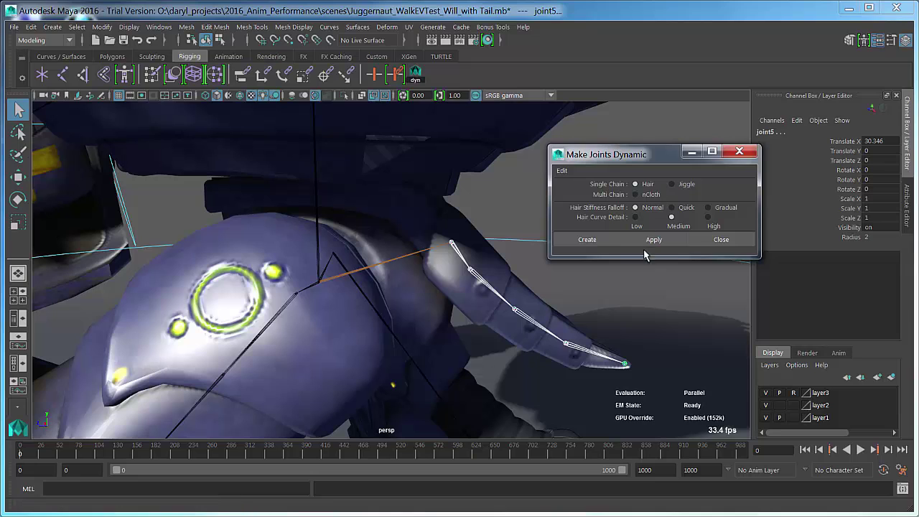
{"action": "left_click", "coordinate": [654, 240]}
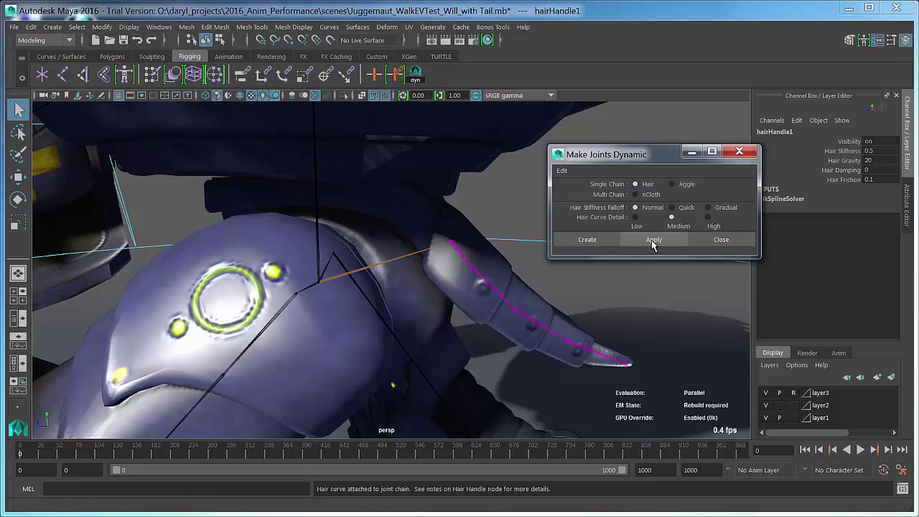
{"action": "left_click", "coordinate": [721, 240]}
Display the Outliner beside the perspective view and select the nucleus1 node.
{"action": "left_click_drag", "start_coordinate": [382, 285], "coordinate": [496, 275], "text": "alt"}
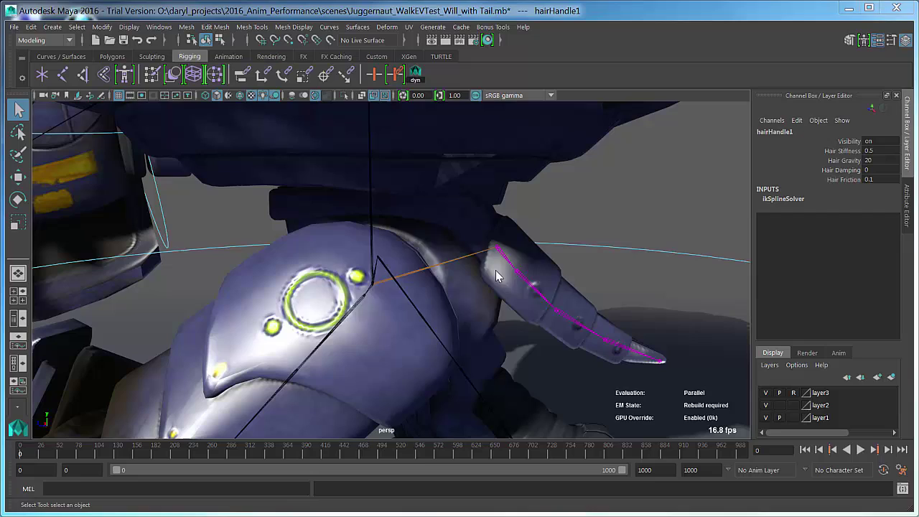
{"action": "key", "text": "space"}
{"action": "left_click_drag", "start_coordinate": [498, 211], "coordinate": [279, 236]}
{"action": "left_click", "coordinate": [109, 237]}
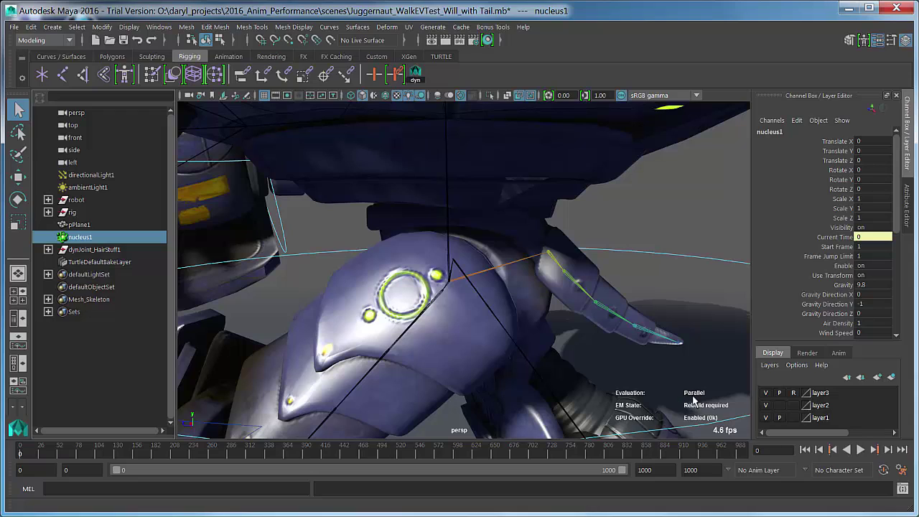
Play the animation from the start to examine the dynamic tail and evaluation performance, then stop and return to the start frame.
{"action": "left_click", "coordinate": [807, 452]}
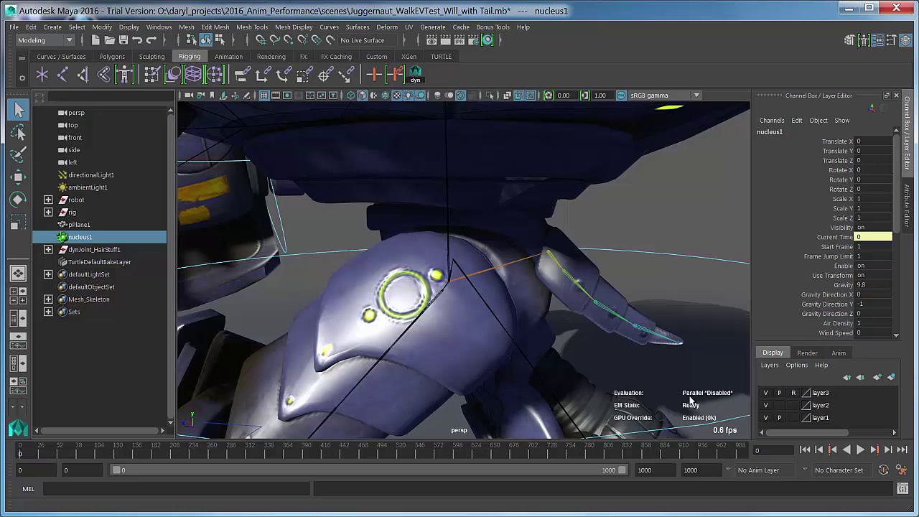
{"action": "left_click", "coordinate": [860, 449]}
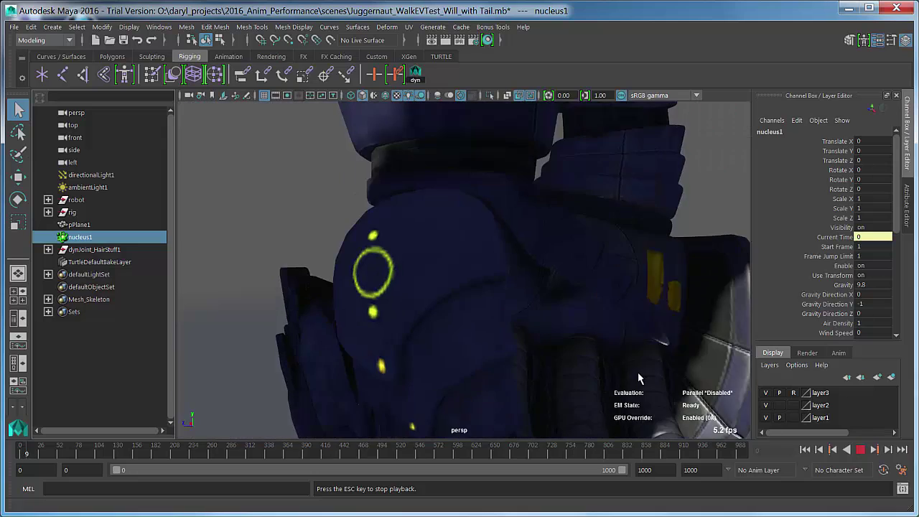
{"action": "left_click_drag", "start_coordinate": [489, 254], "coordinate": [654, 275], "text": "alt"}
{"action": "right_click_drag", "start_coordinate": [654, 275], "coordinate": [390, 266], "text": "alt"}
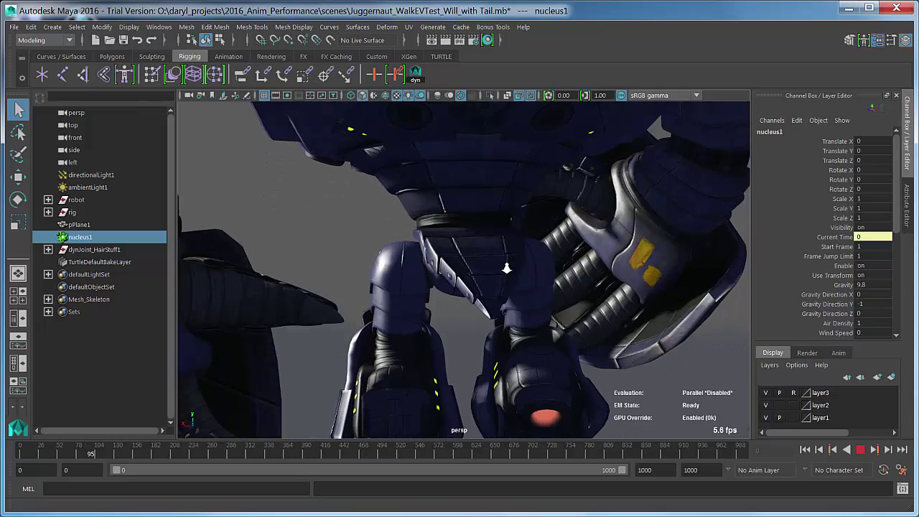
{"action": "left_click", "coordinate": [860, 450]}
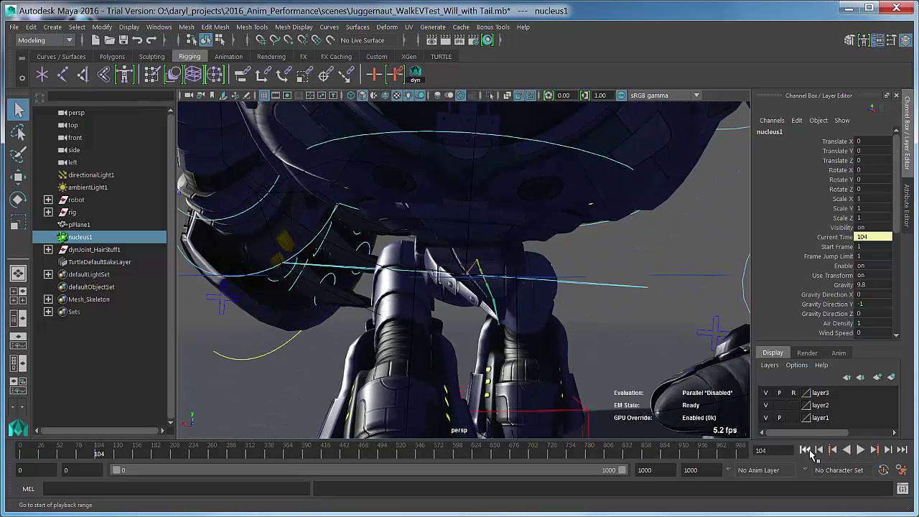
{"action": "left_click", "coordinate": [805, 449]}
{"action": "left_click_drag", "start_coordinate": [546, 309], "coordinate": [607, 300], "text": "alt"}
{"action": "middle_click_drag", "start_coordinate": [565, 276], "coordinate": [533, 315], "text": "alt"}
{"action": "right_click_drag", "start_coordinate": [532, 314], "coordinate": [512, 323], "text": "alt"}
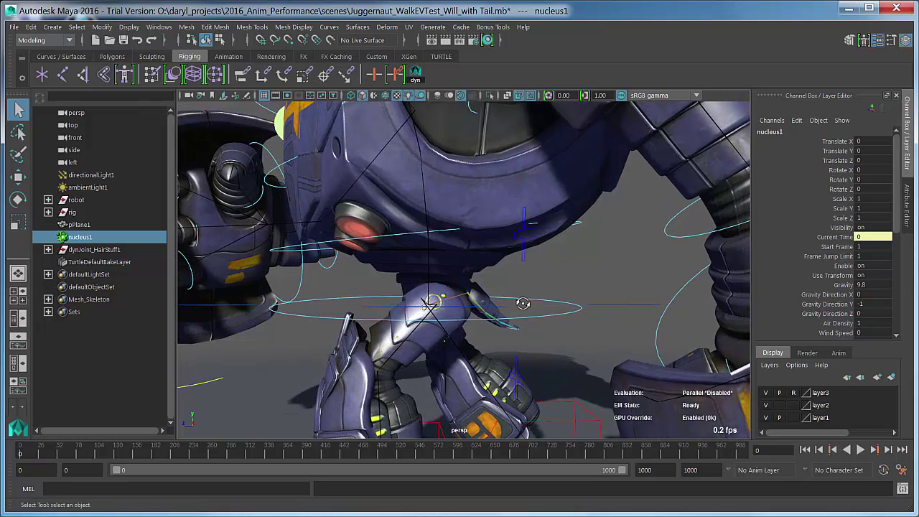
{"action": "left_click_drag", "start_coordinate": [538, 299], "coordinate": [546, 298], "text": "alt"}
Open the Maya Help in the browser and search it for "parallel rig".
{"action": "key", "text": "F1"}
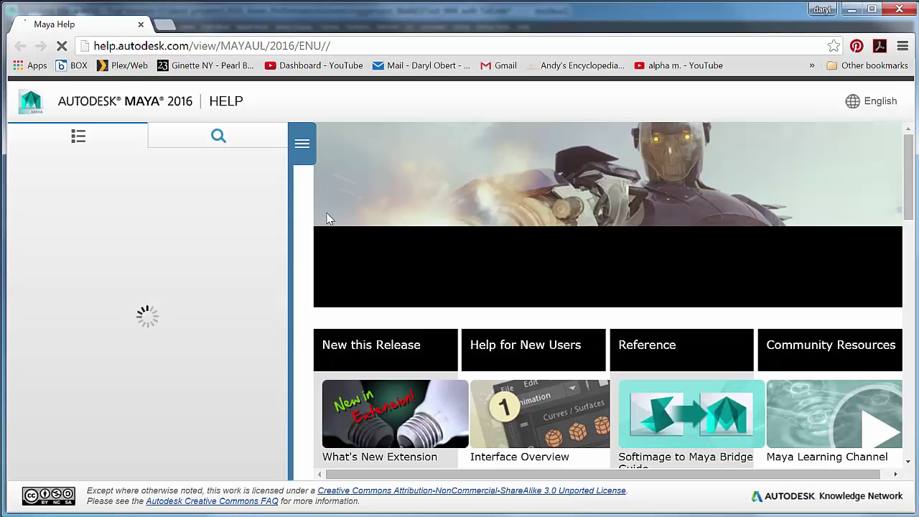
{"action": "left_click", "coordinate": [217, 138]}
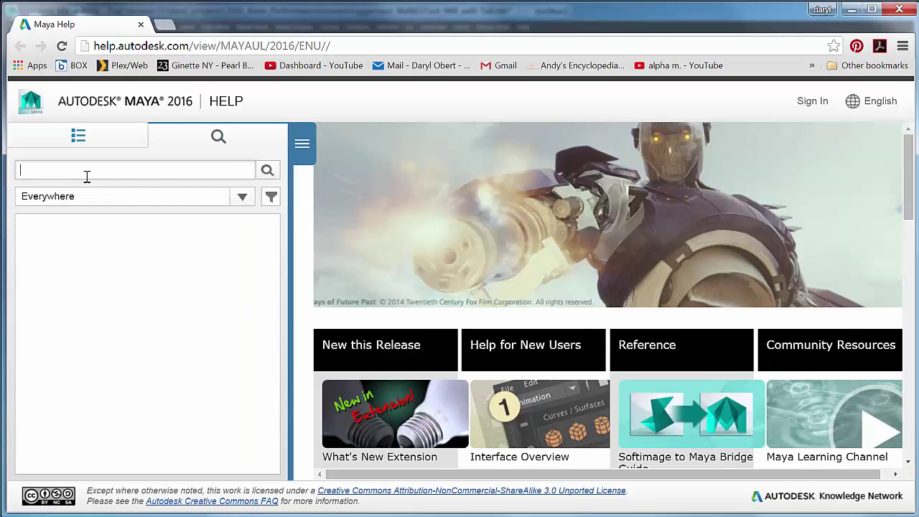
{"action": "left_click", "coordinate": [82, 173]}
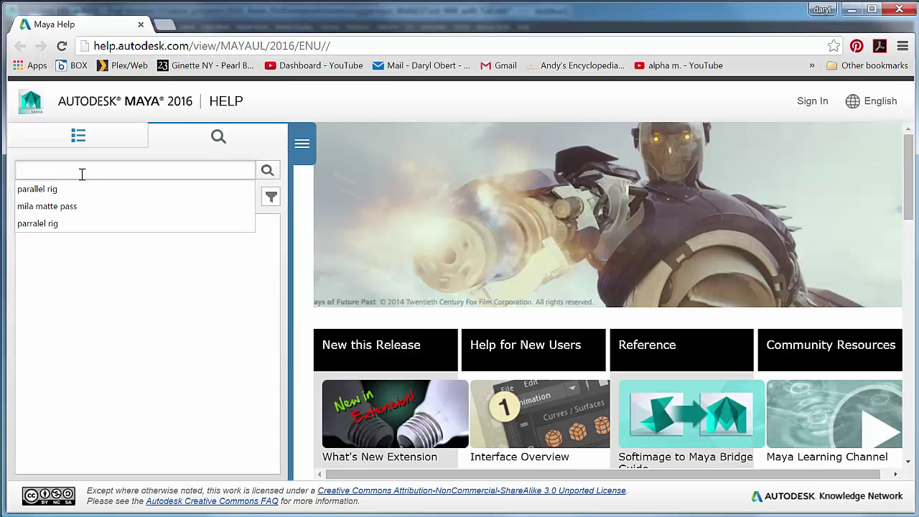
{"action": "left_click", "coordinate": [50, 191]}
{"action": "left_click", "coordinate": [264, 174]}
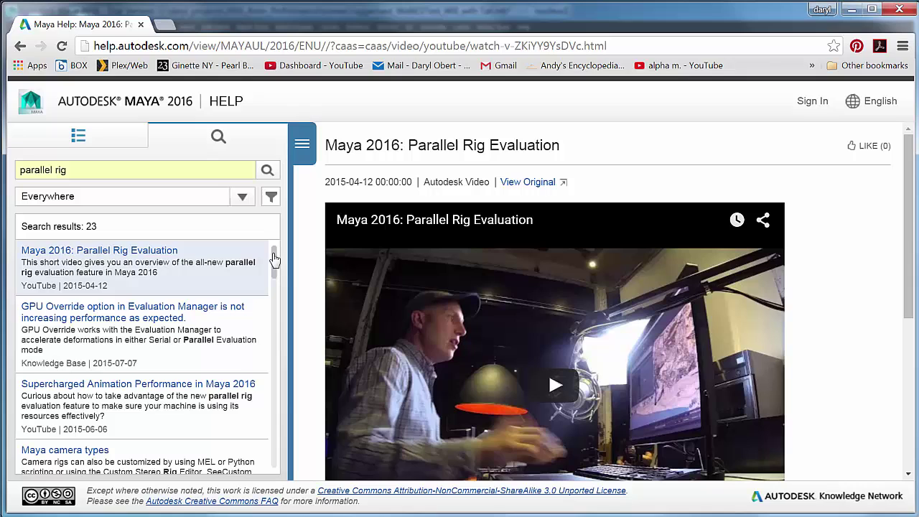
Open "What's New in Animation for Maya 2016 Extension 1" and follow its link to "Enable dynamics support in the Evaluation Manager".
{"action": "left_click_drag", "start_coordinate": [270, 270], "coordinate": [272, 305]}
{"action": "left_click", "coordinate": [158, 332]}
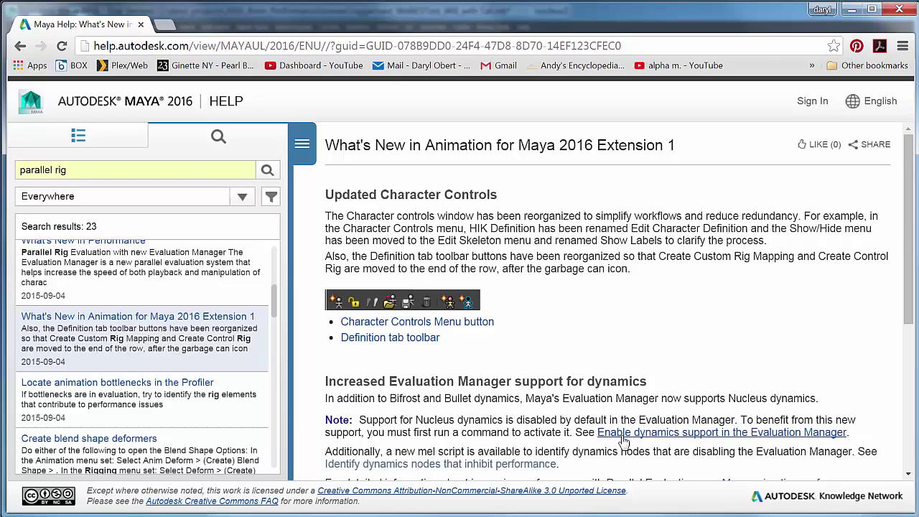
{"action": "left_click", "coordinate": [662, 433]}
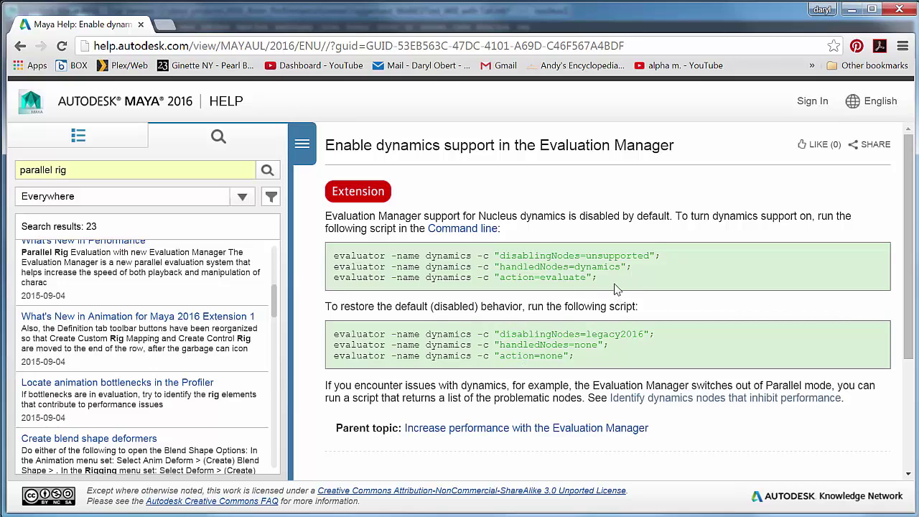
Copy the three evaluator commands that turn dynamics support on, run them as MEL in Maya's Script Editor and close the editor.
{"action": "left_click_drag", "start_coordinate": [599, 277], "coordinate": [319, 247]}
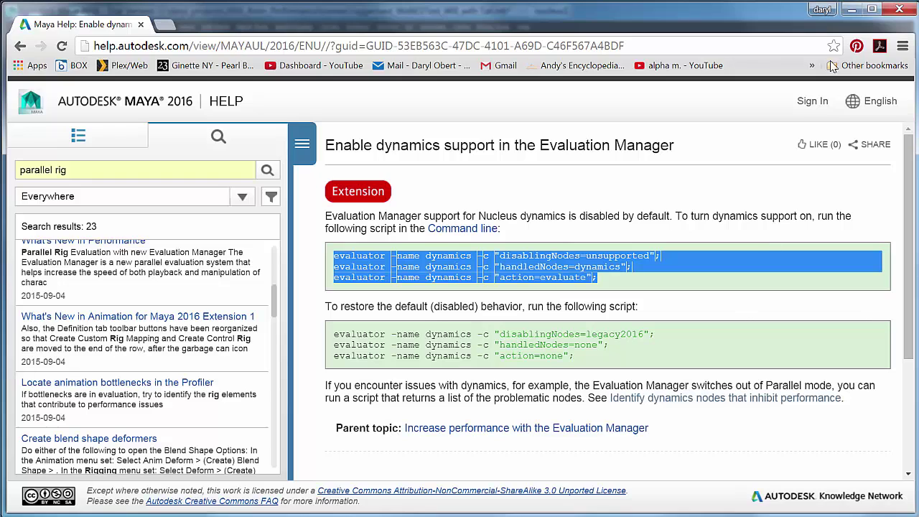
{"action": "left_click", "coordinate": [852, 10]}
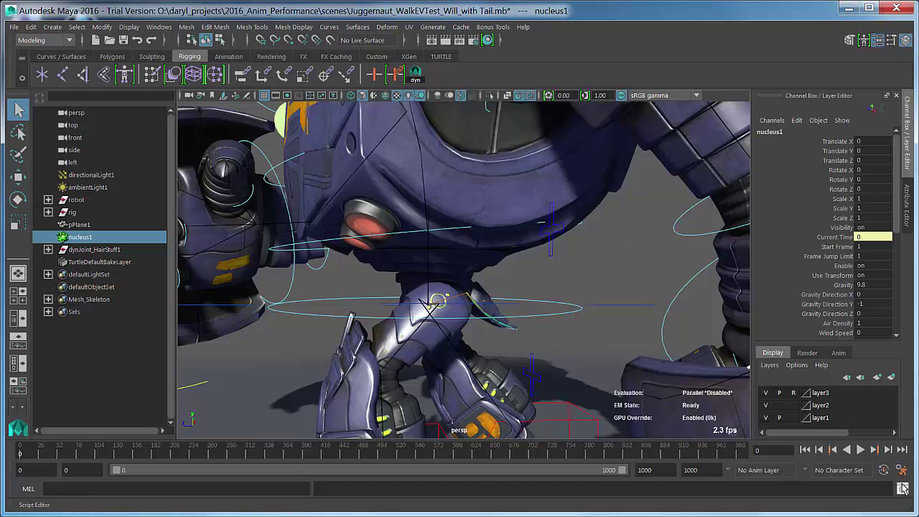
{"action": "left_click", "coordinate": [902, 488]}
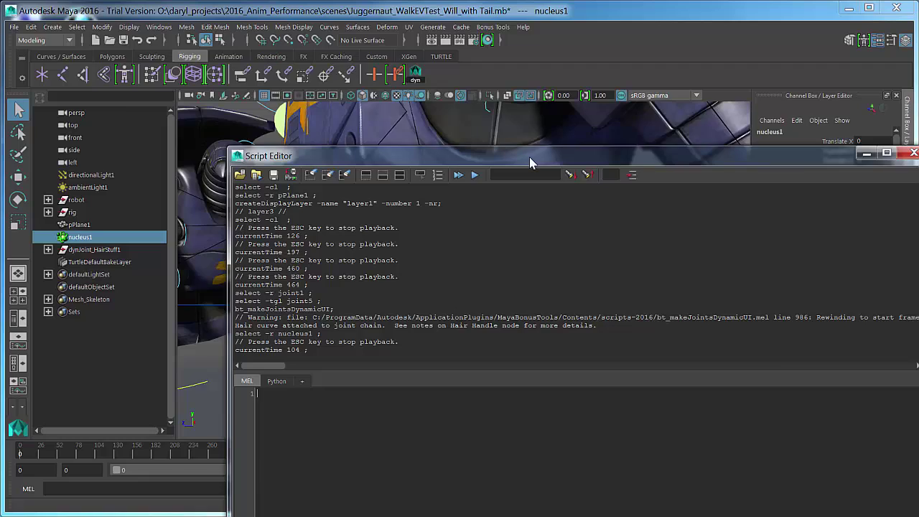
{"action": "left_click_drag", "start_coordinate": [529, 156], "coordinate": [381, 58]}
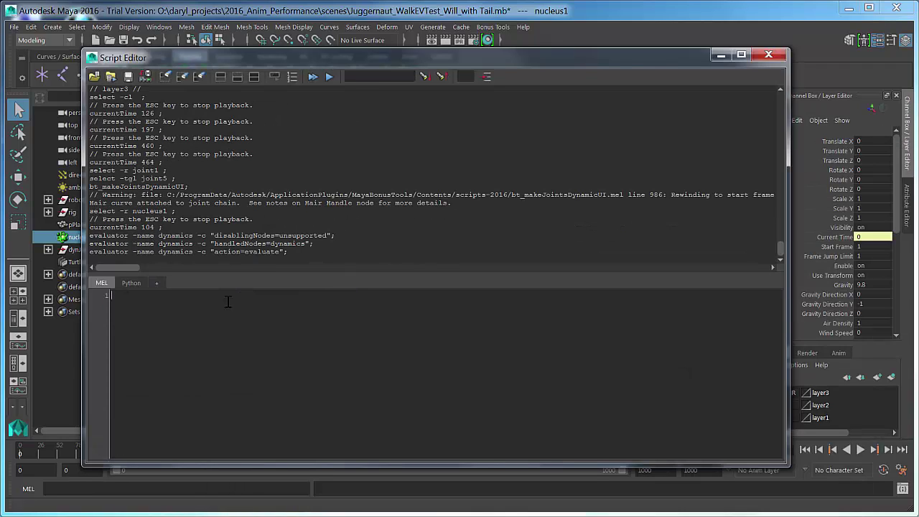
{"action": "left_click", "coordinate": [769, 57]}
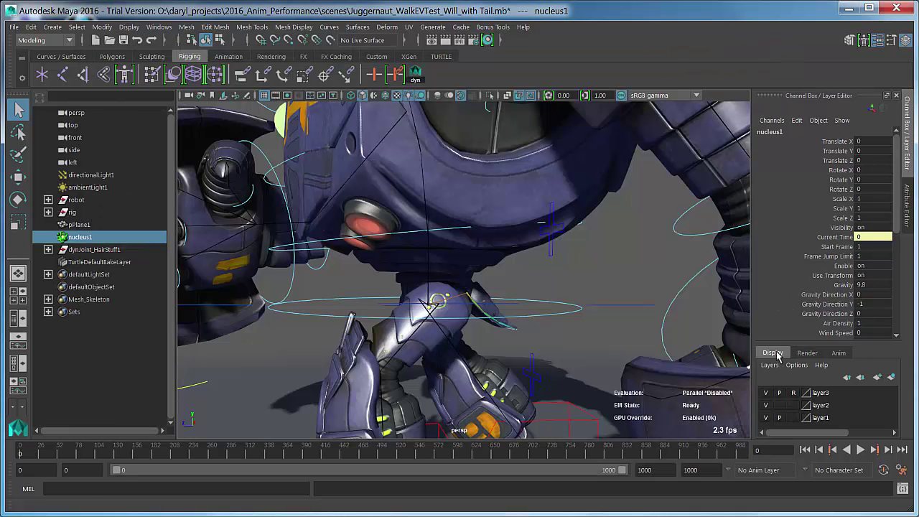
Clear the selection and play the animation from the start frame, examining the dynamic tail and the whole robot from several angles.
{"action": "left_click", "coordinate": [805, 450]}
{"action": "left_click", "coordinate": [599, 269]}
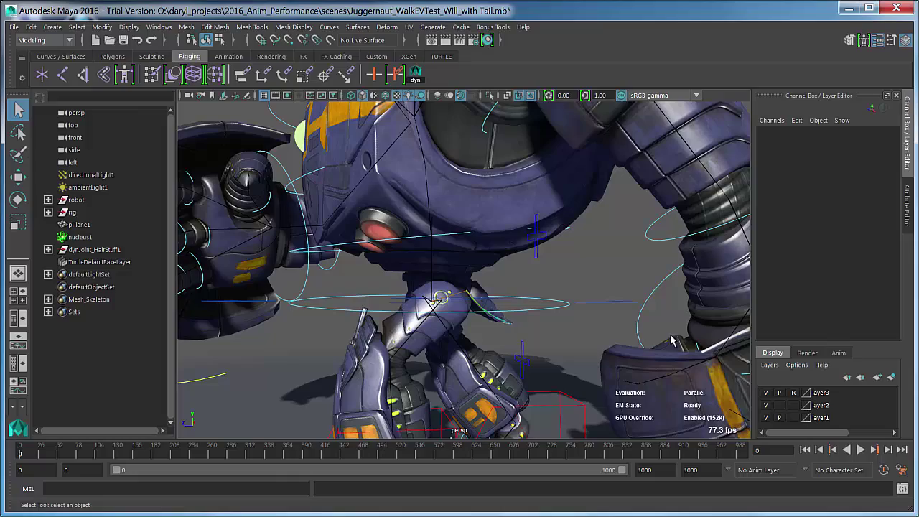
{"action": "left_click", "coordinate": [859, 450]}
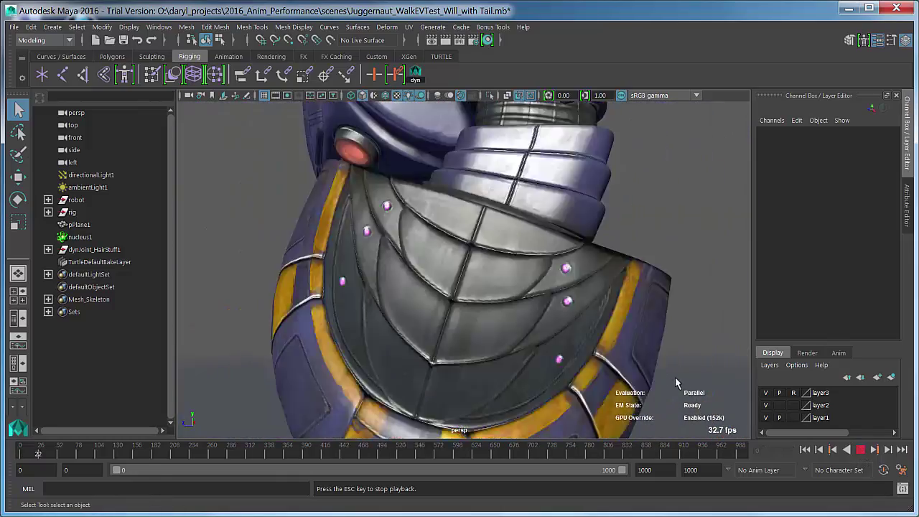
{"action": "left_click_drag", "start_coordinate": [657, 336], "coordinate": [519, 328], "text": "alt"}
{"action": "right_click_drag", "start_coordinate": [519, 328], "coordinate": [657, 332], "text": "alt"}
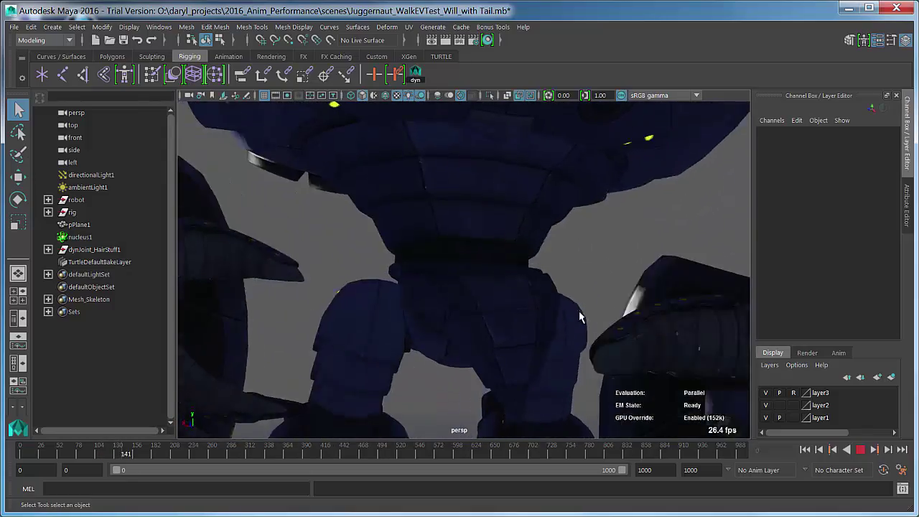
{"action": "middle_click_drag", "start_coordinate": [581, 318], "coordinate": [570, 255], "text": "alt"}
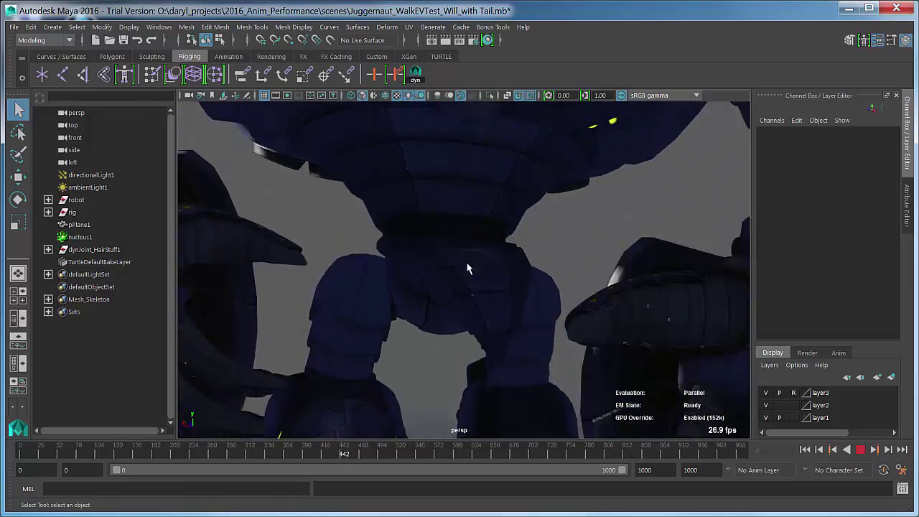
{"action": "left_click_drag", "start_coordinate": [317, 247], "coordinate": [582, 271], "text": "alt"}
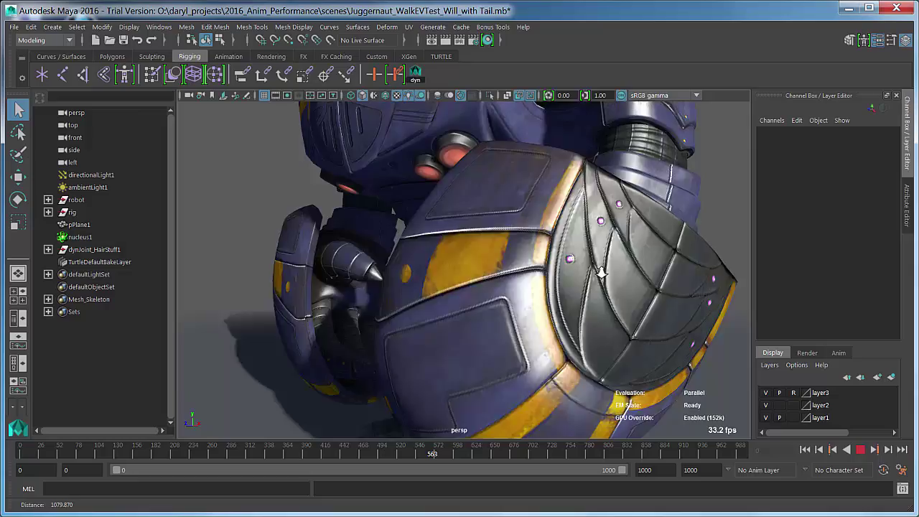
{"action": "right_click_drag", "start_coordinate": [600, 271], "coordinate": [498, 302], "text": "alt"}
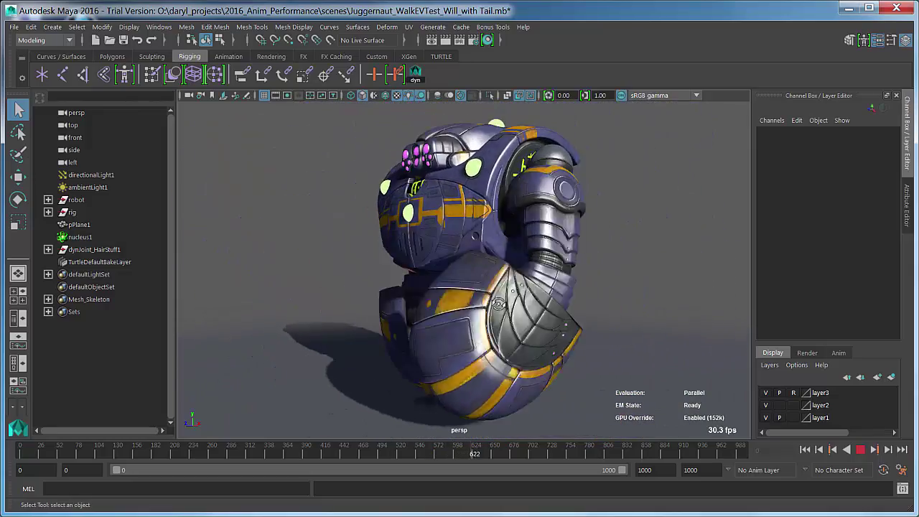
{"action": "left_click_drag", "start_coordinate": [498, 303], "coordinate": [440, 297], "text": "alt"}
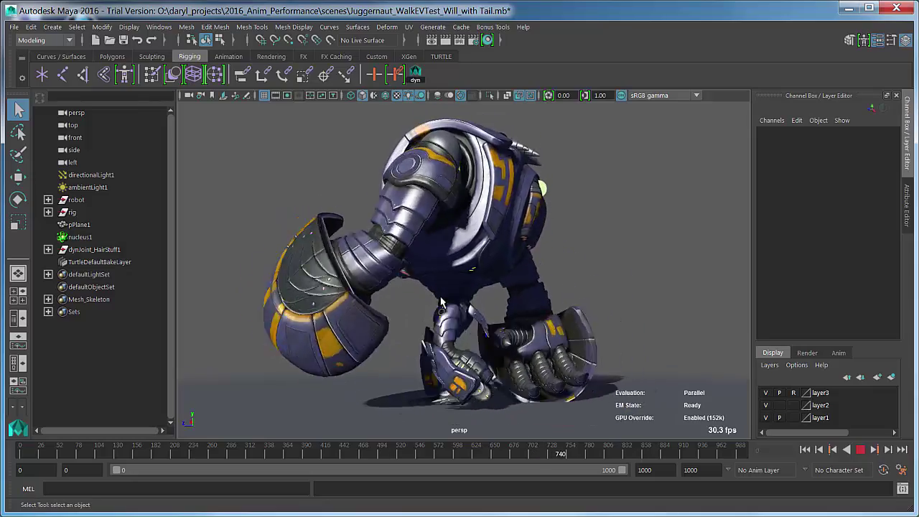